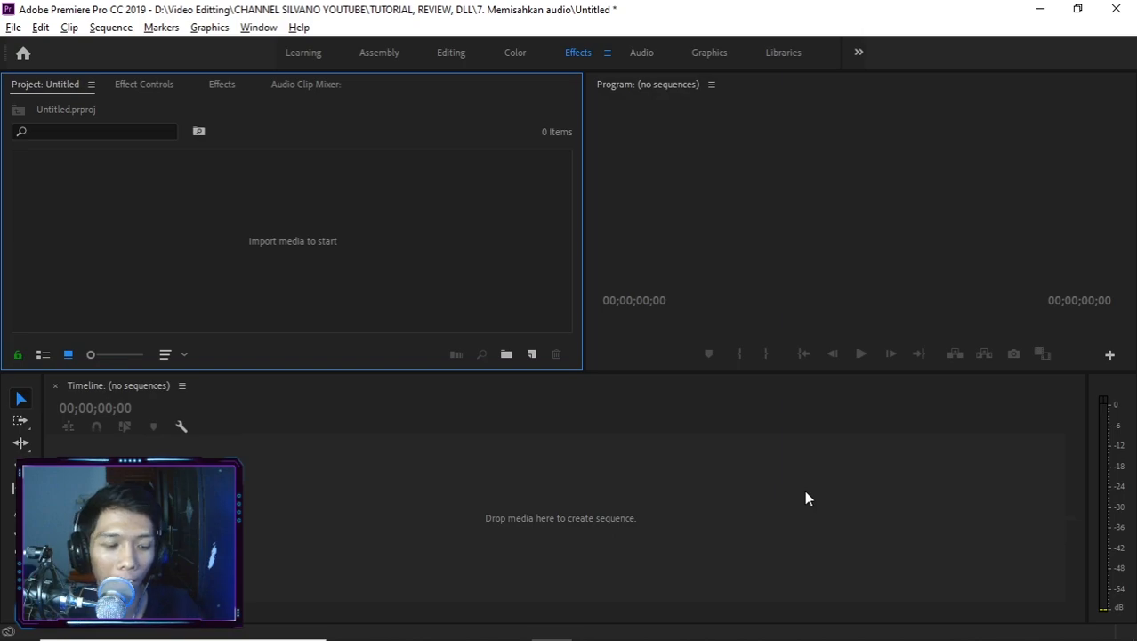
key(alt+Tab)
key(Tab)
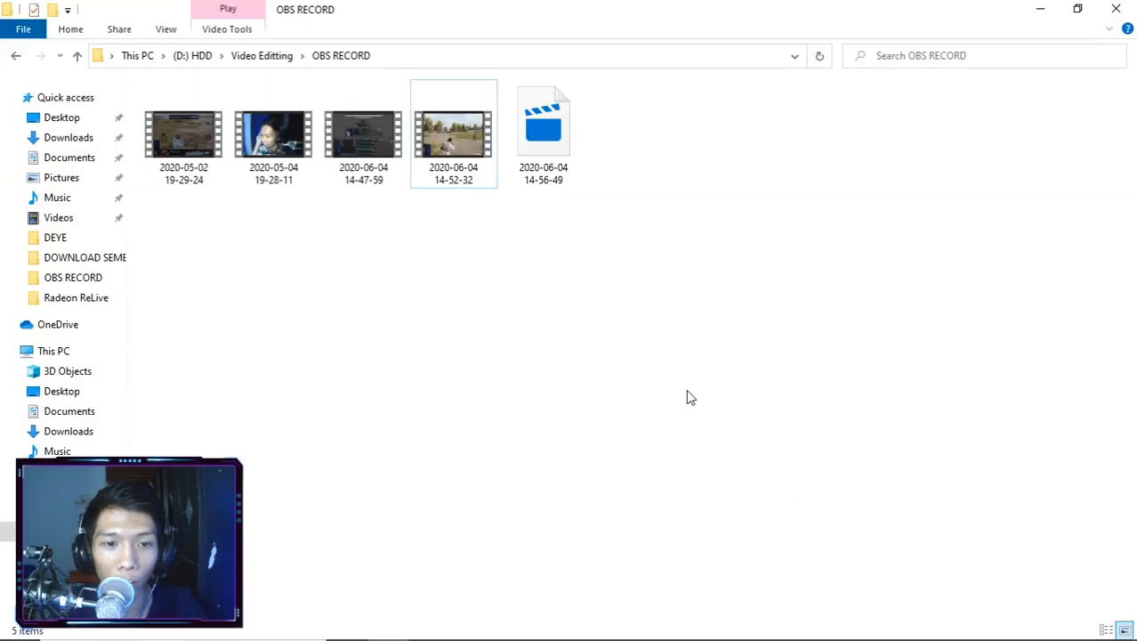
drag(463, 168, 344, 498)
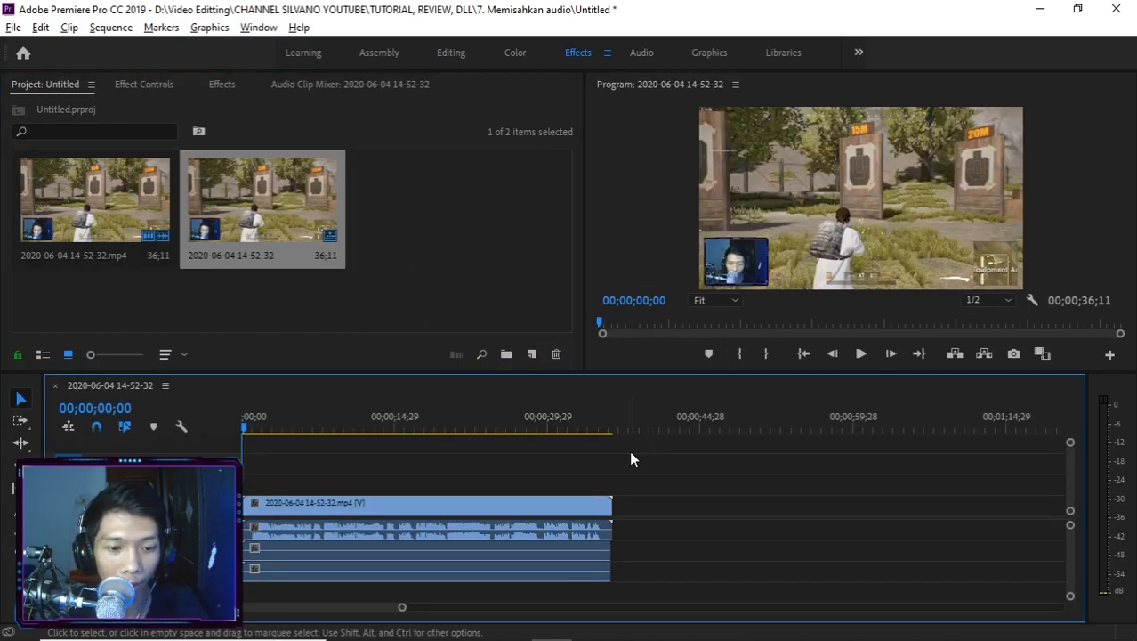
scroll(472, 471, up, 3)
scroll(544, 485, up, 2)
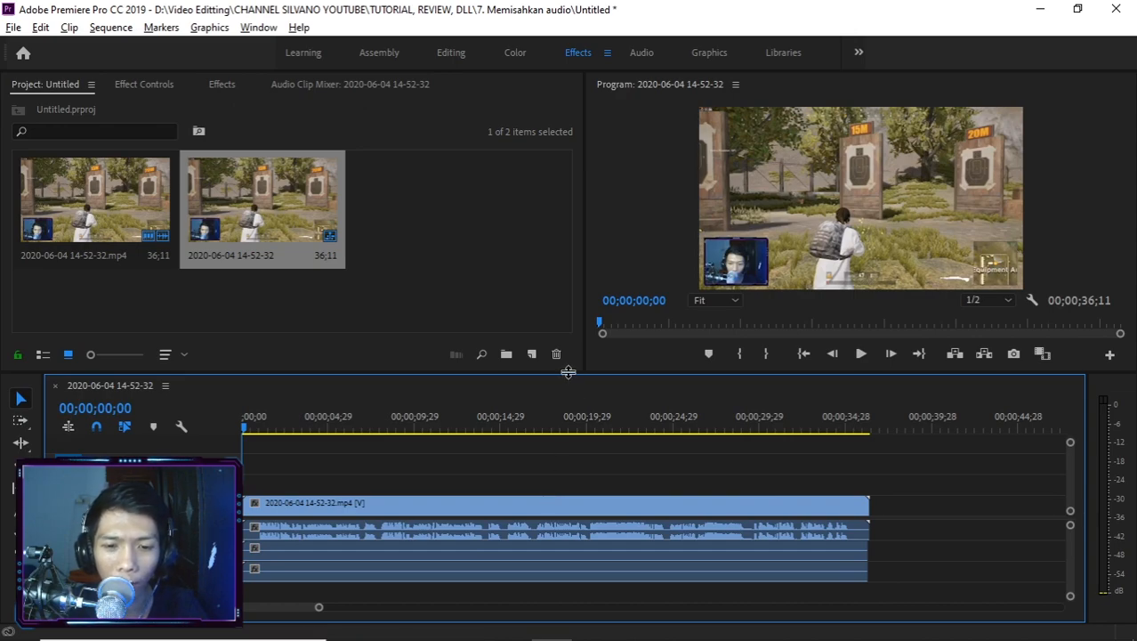
drag(570, 371, 582, 304)
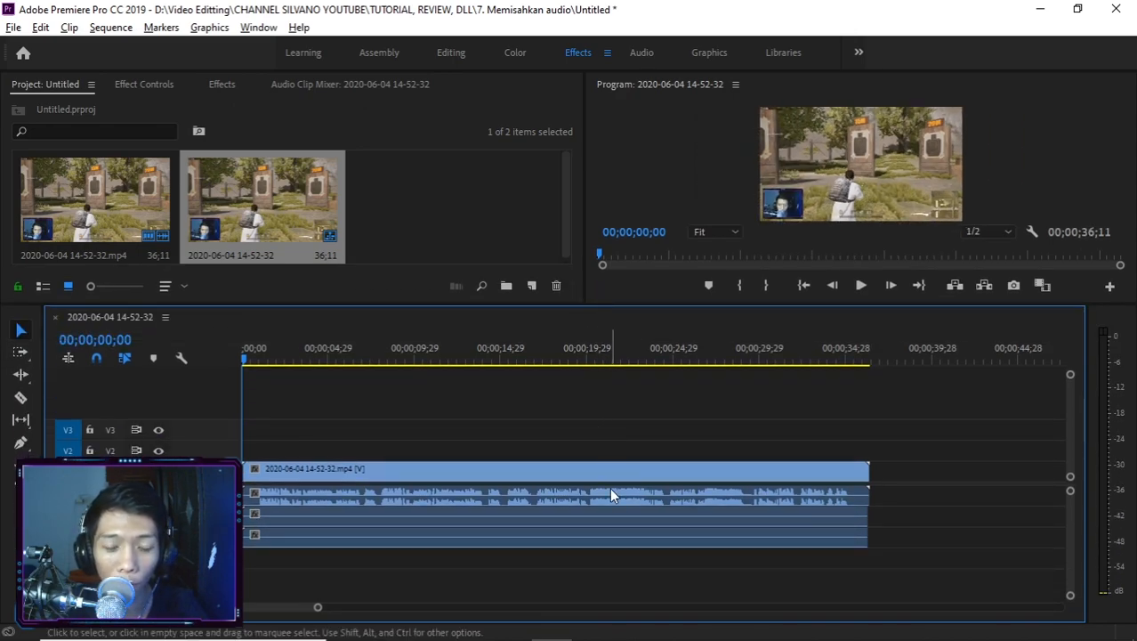
Play the sequence from about 00;00;20;05 for a few seconds to hear the combined game and voice audio.
click(585, 360)
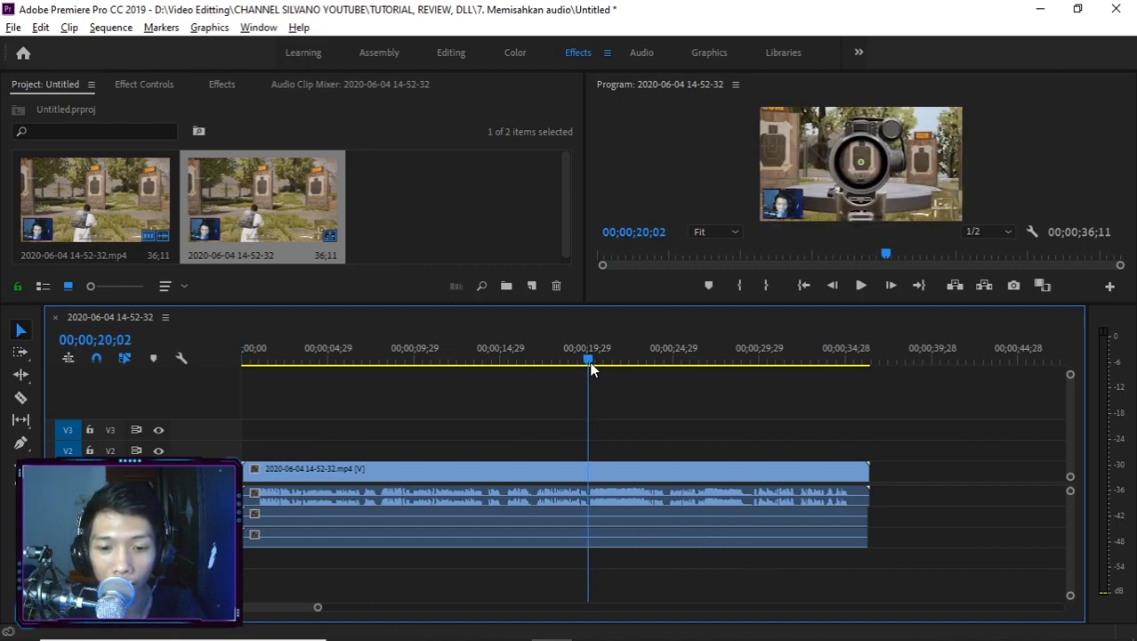
drag(591, 363, 593, 363)
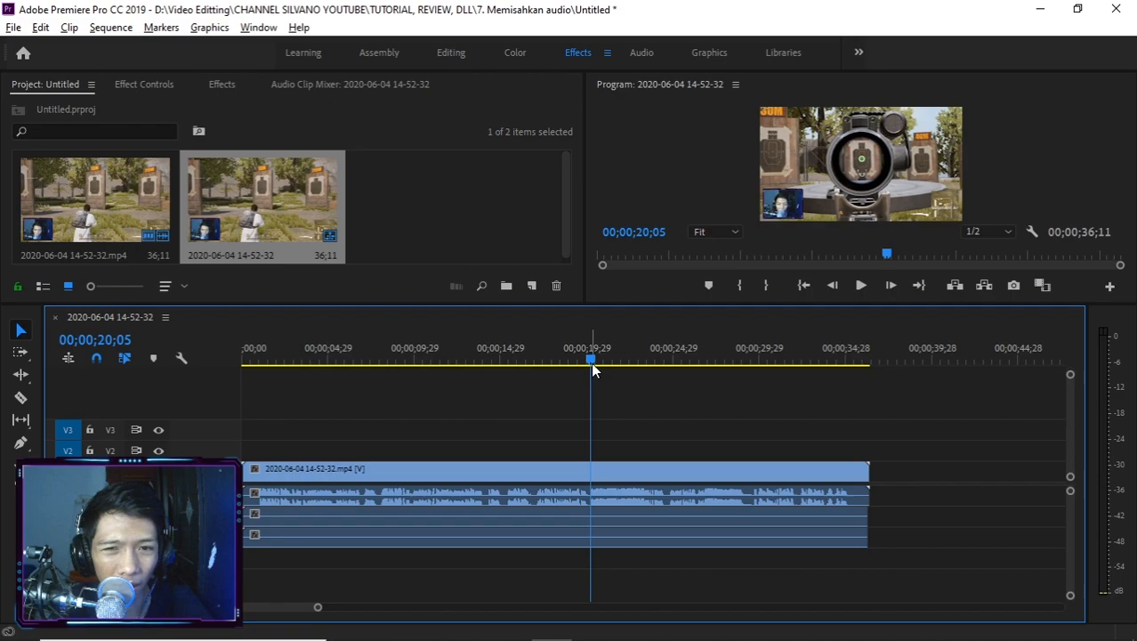
key(space)
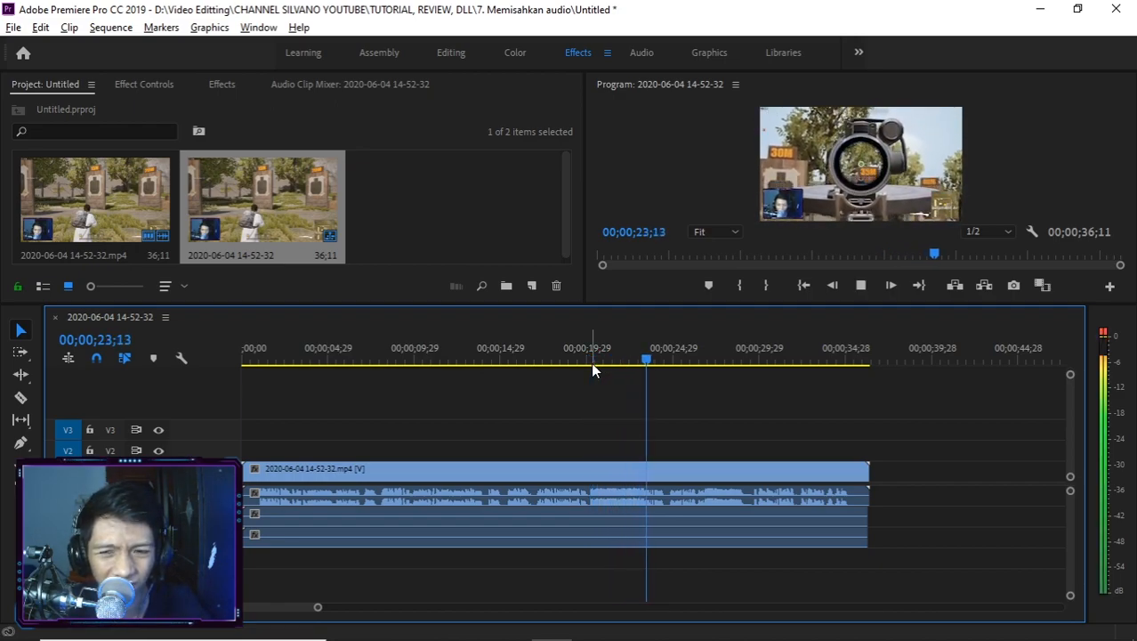
key(space)
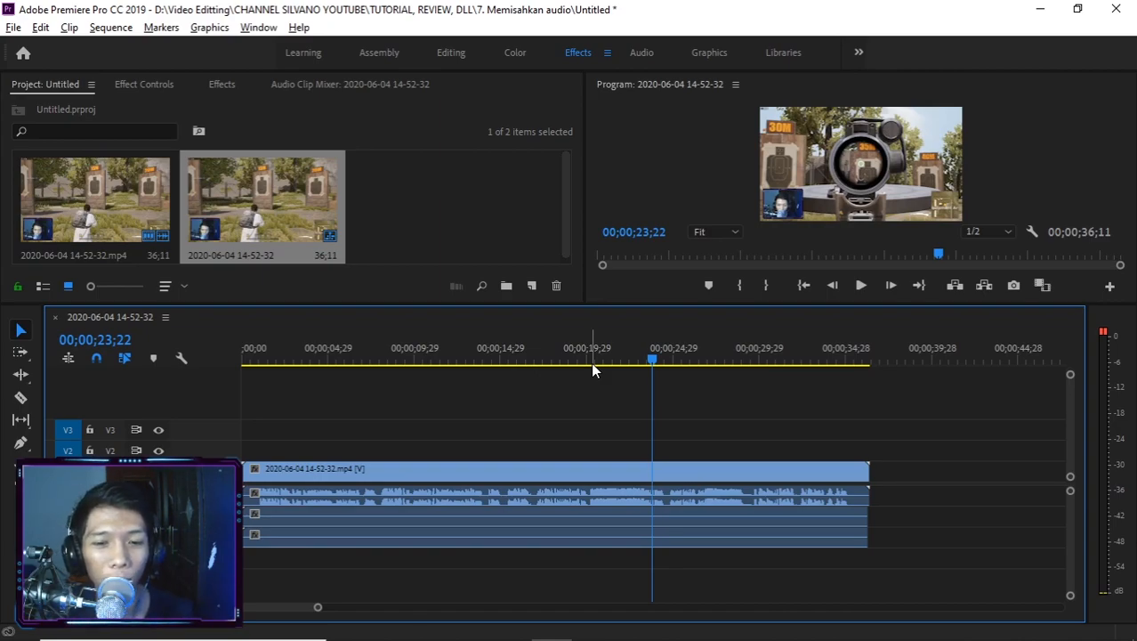
Show the Audio Clip Mixer and lower the first audio track's volume to minimum while playing from about 20 seconds.
click(386, 84)
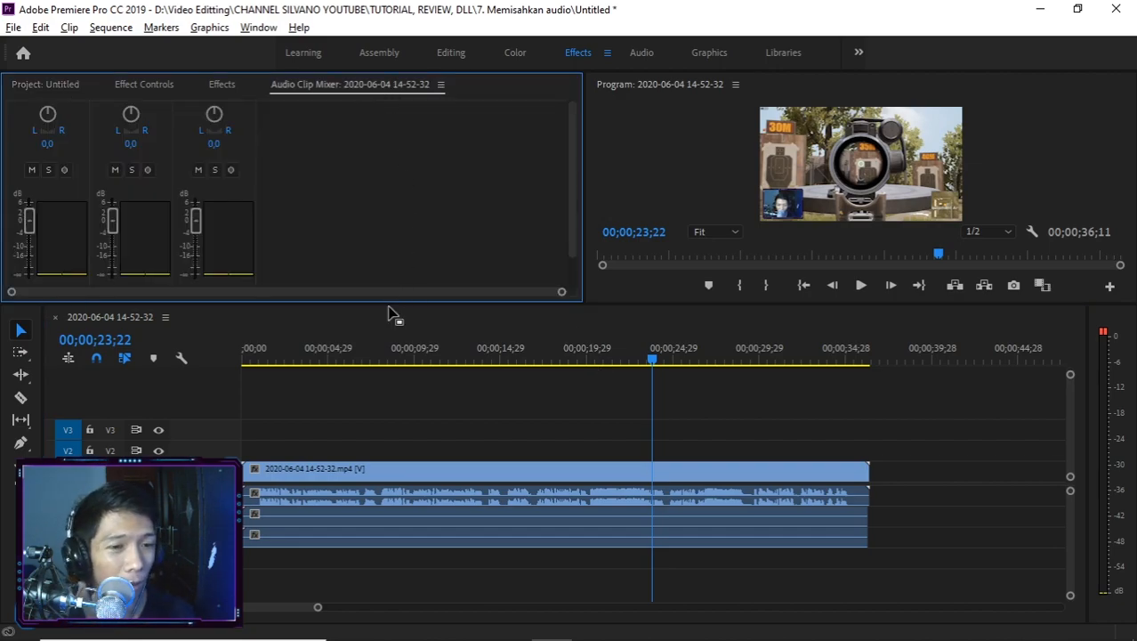
click(588, 361)
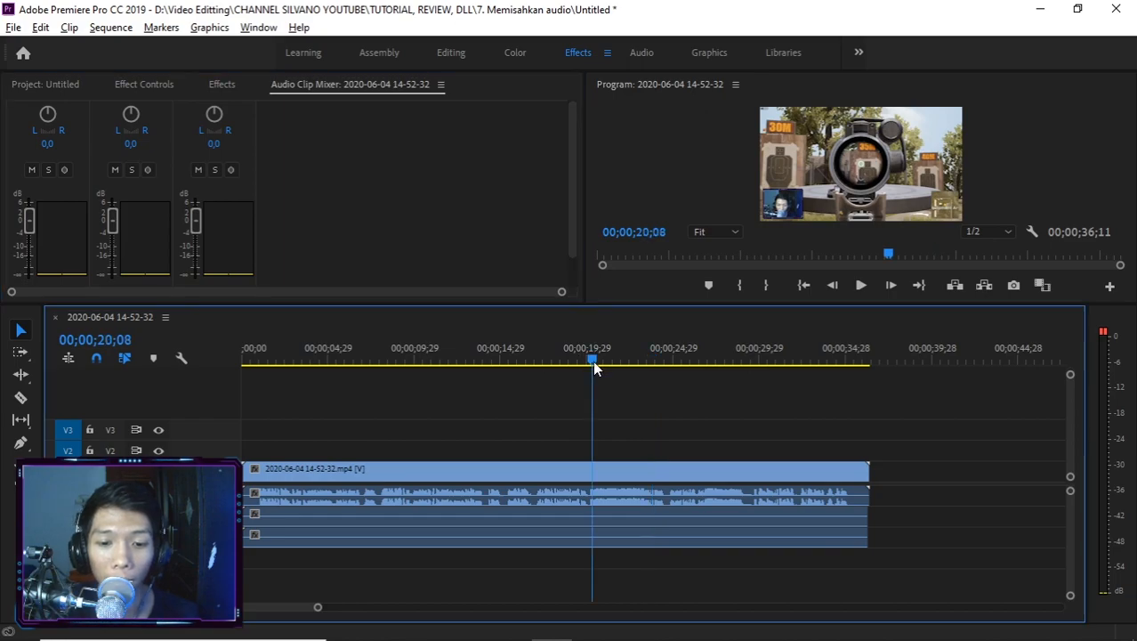
key(space)
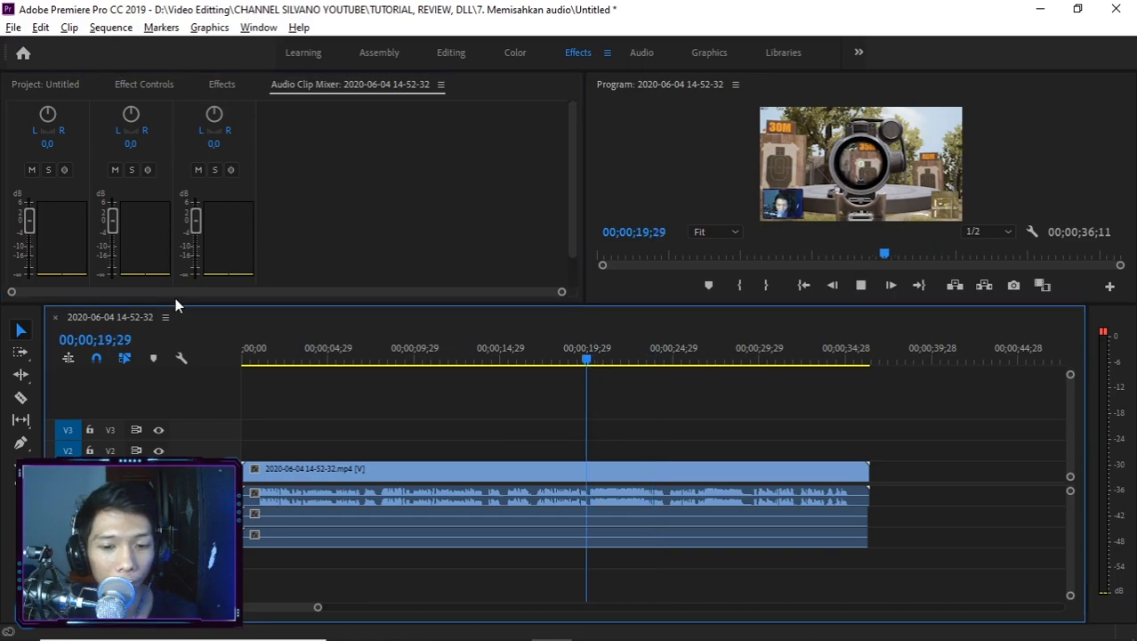
drag(29, 221, 31, 271)
key(space)
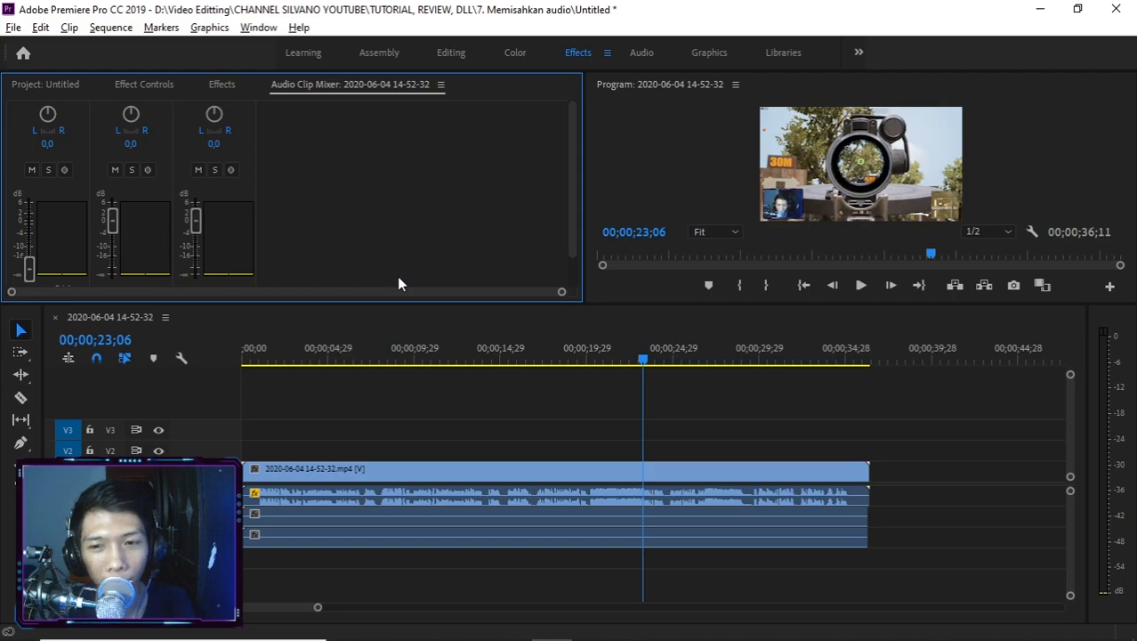
Switch to OBS and assign the Mic/Aux source to track 2 in the Advanced Audio Properties, keeping Desktop Audio on track 1.
key(alt+Tab)
key(alt+Tab)
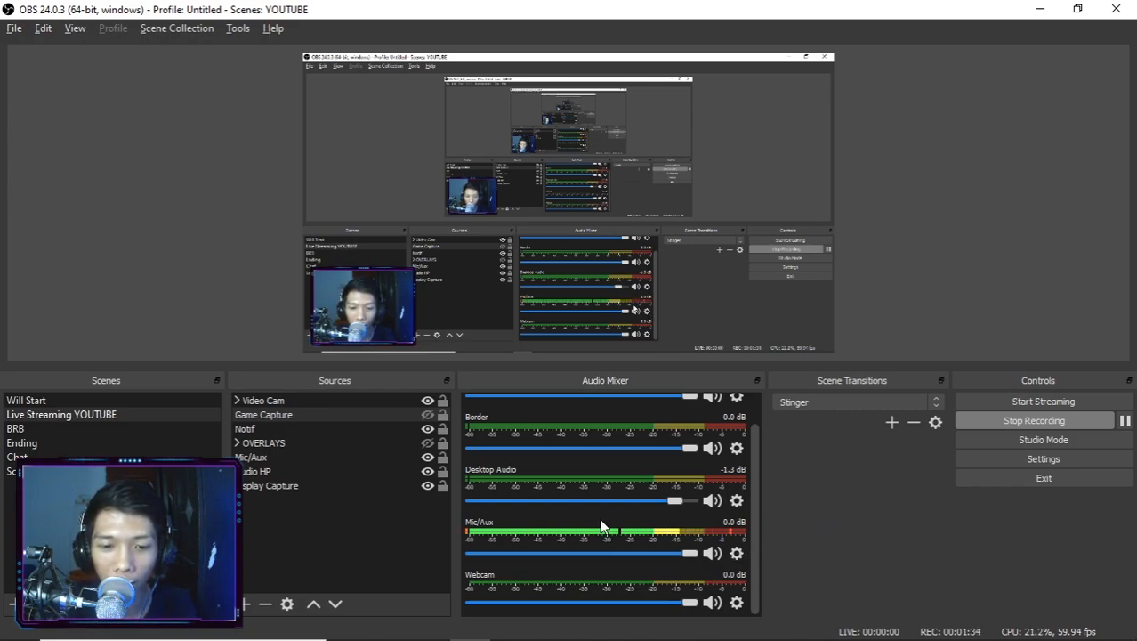
click(737, 554)
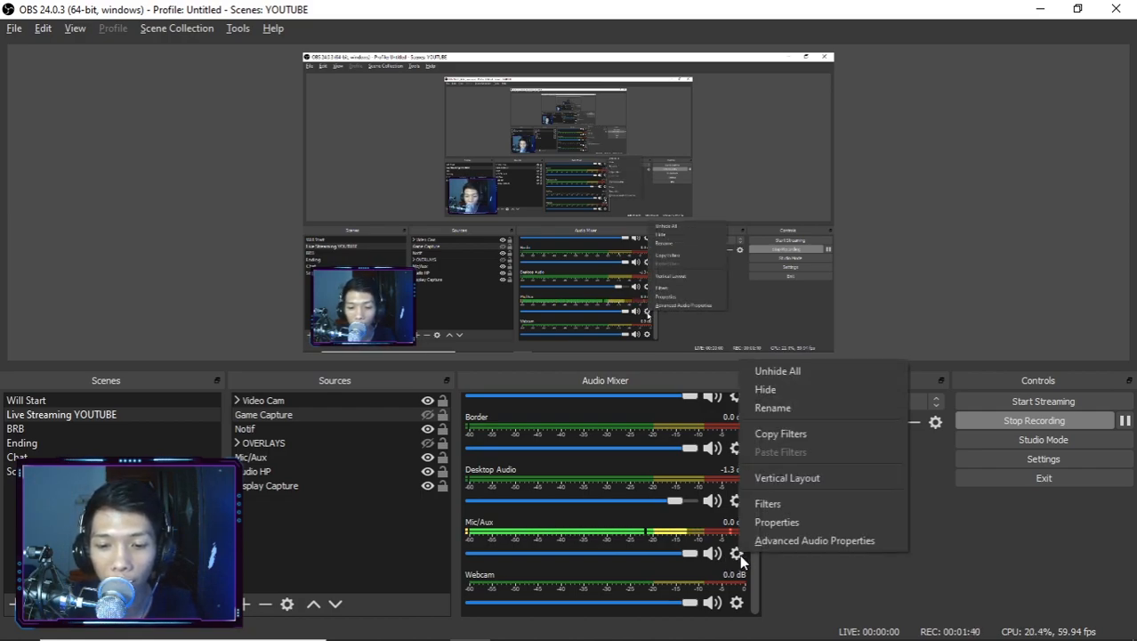
click(760, 540)
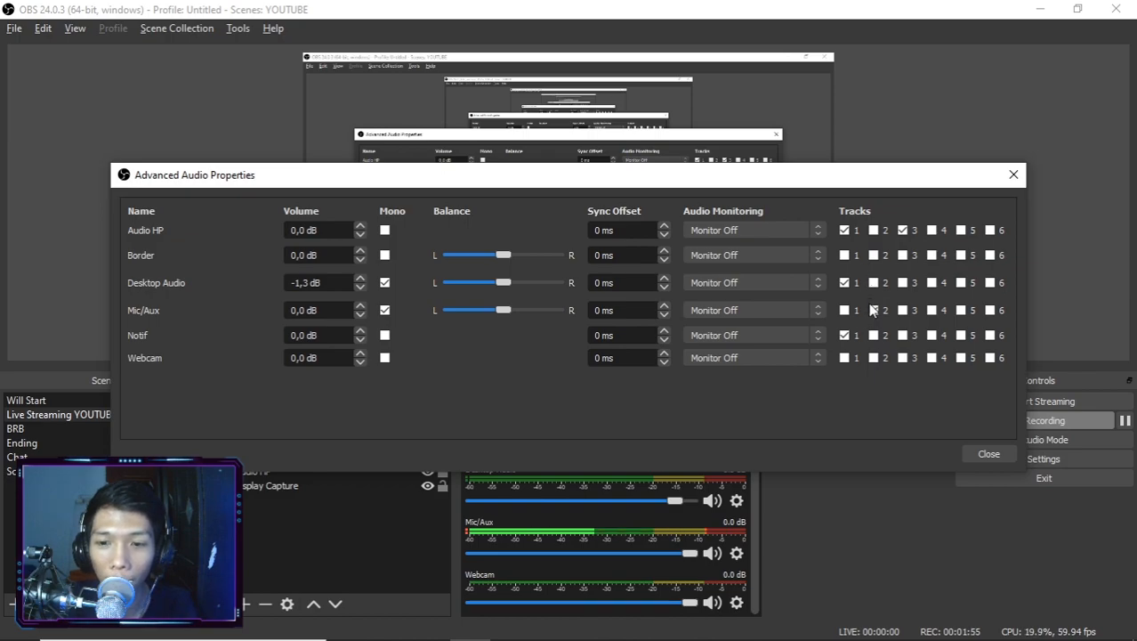
click(873, 309)
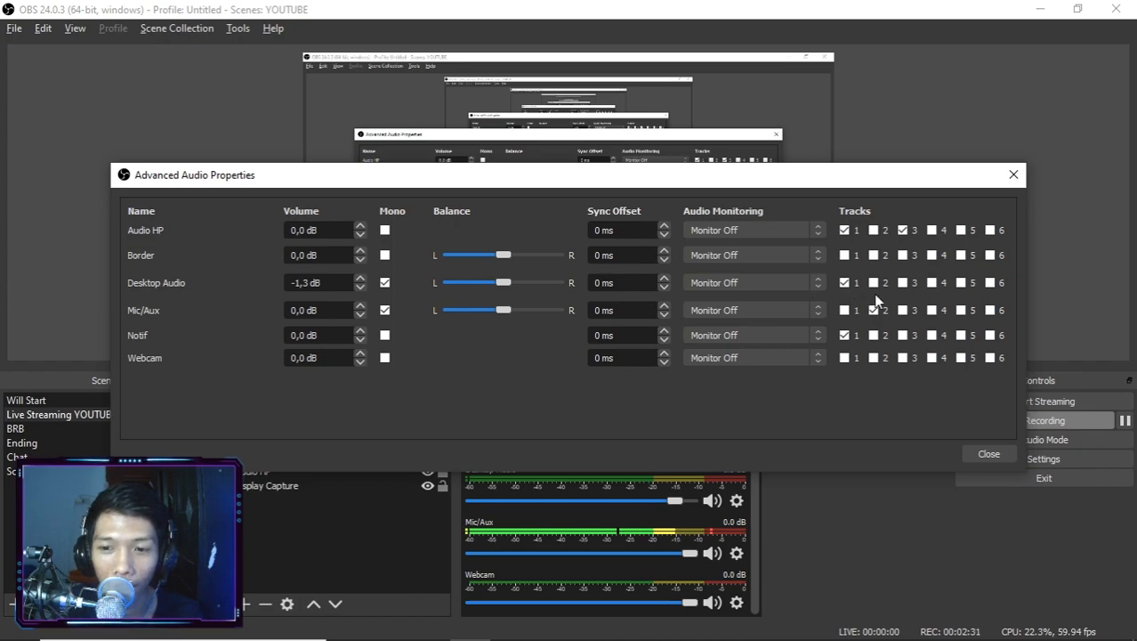
click(841, 280)
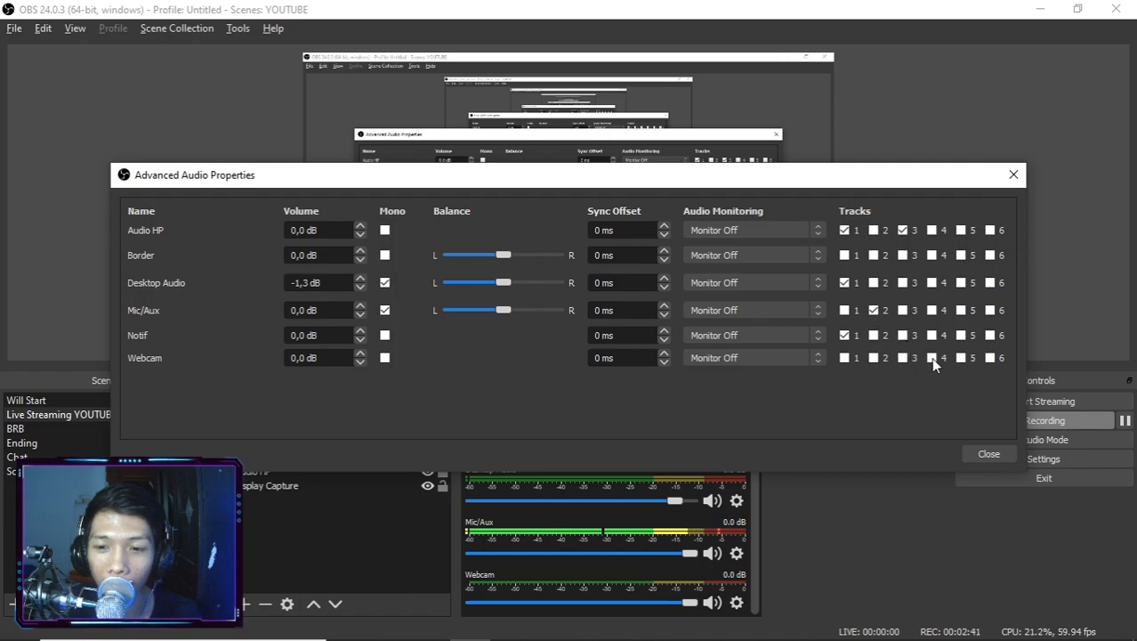
click(1002, 451)
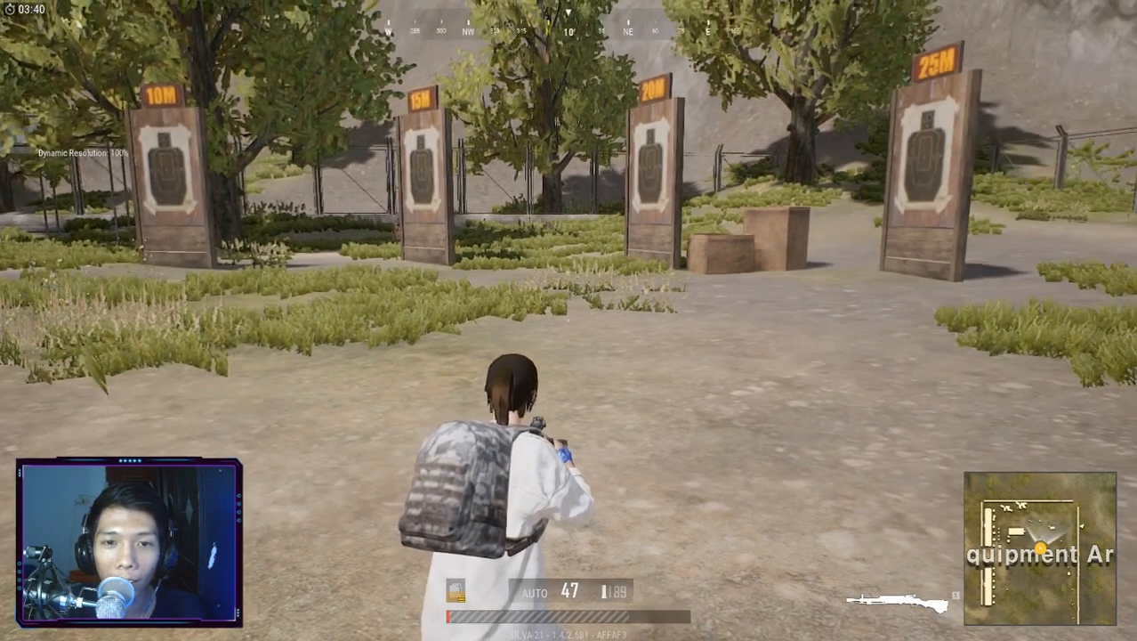
key(a)
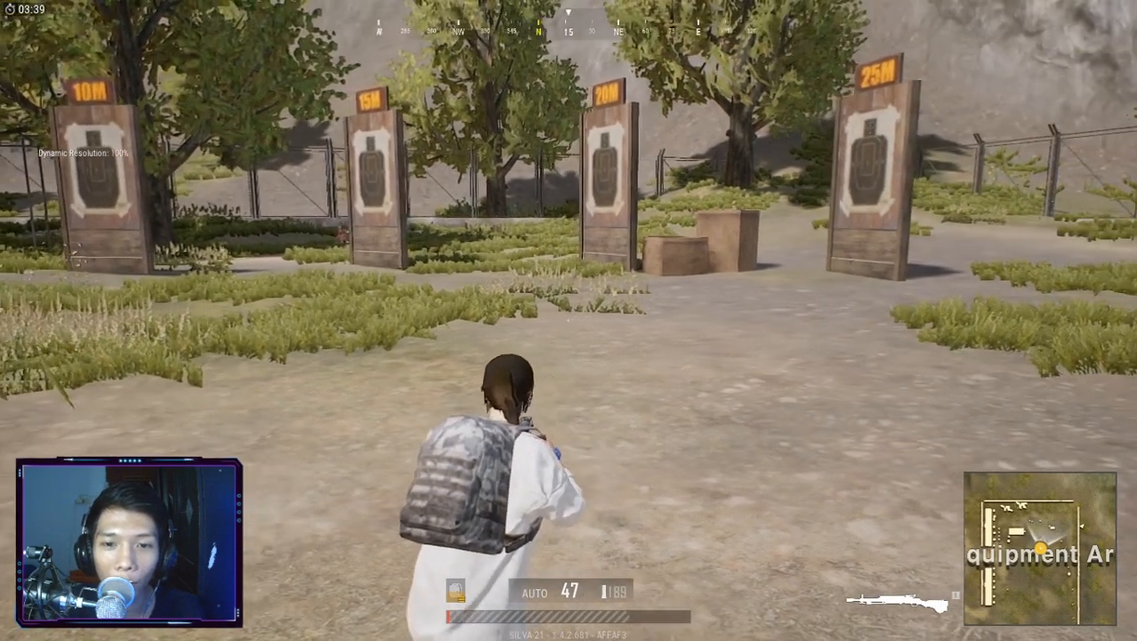
key(w)
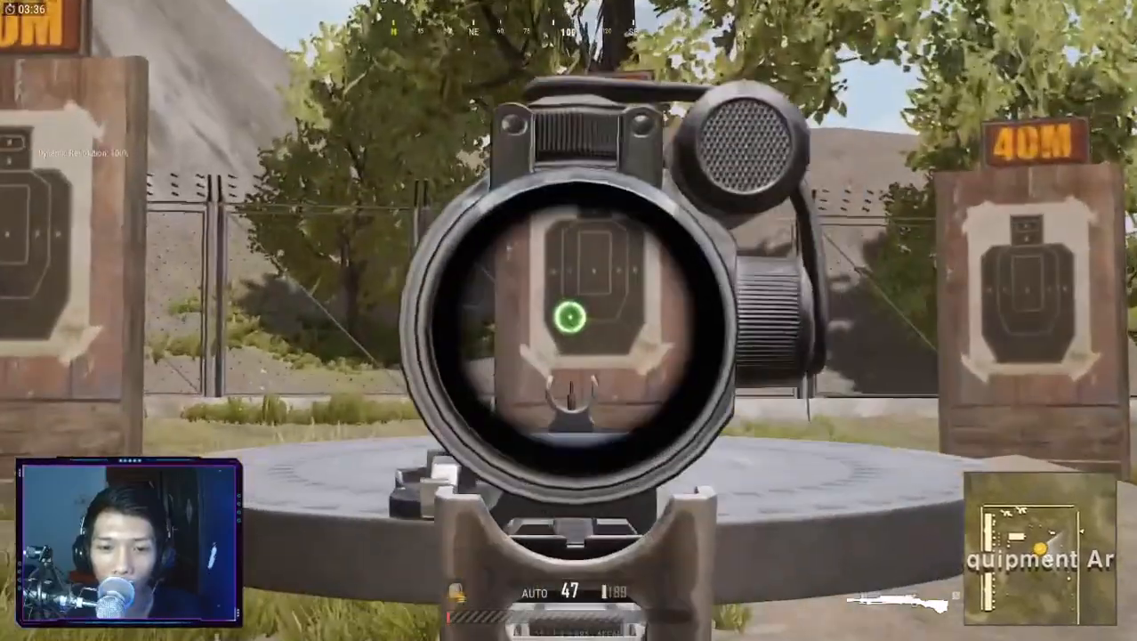
click(571, 317)
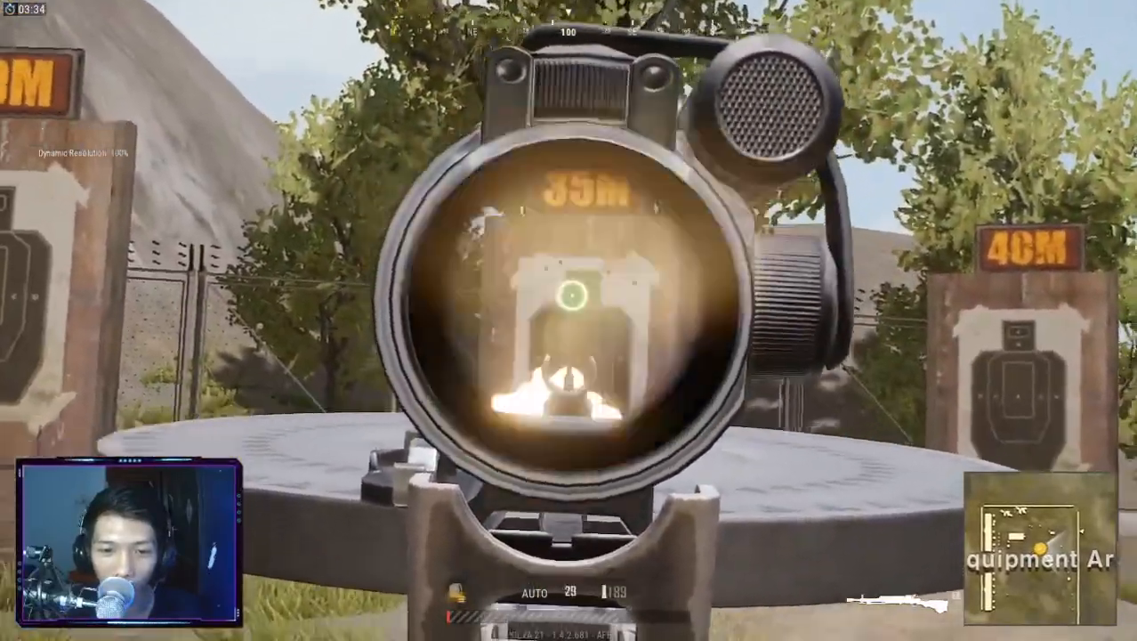
click(571, 303)
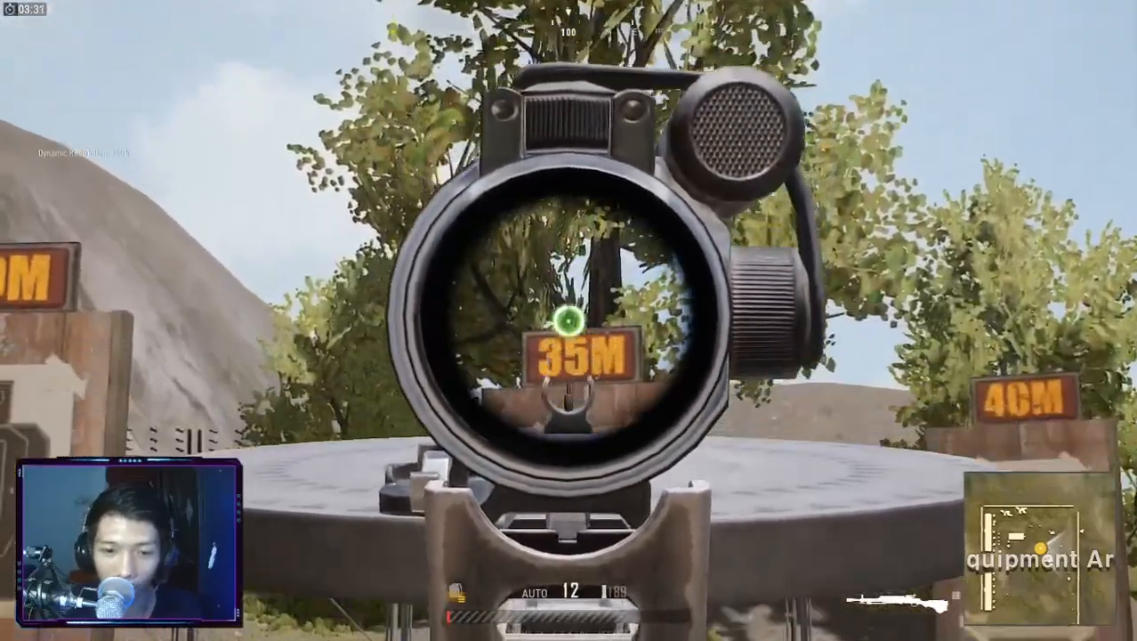
right_click(568, 309)
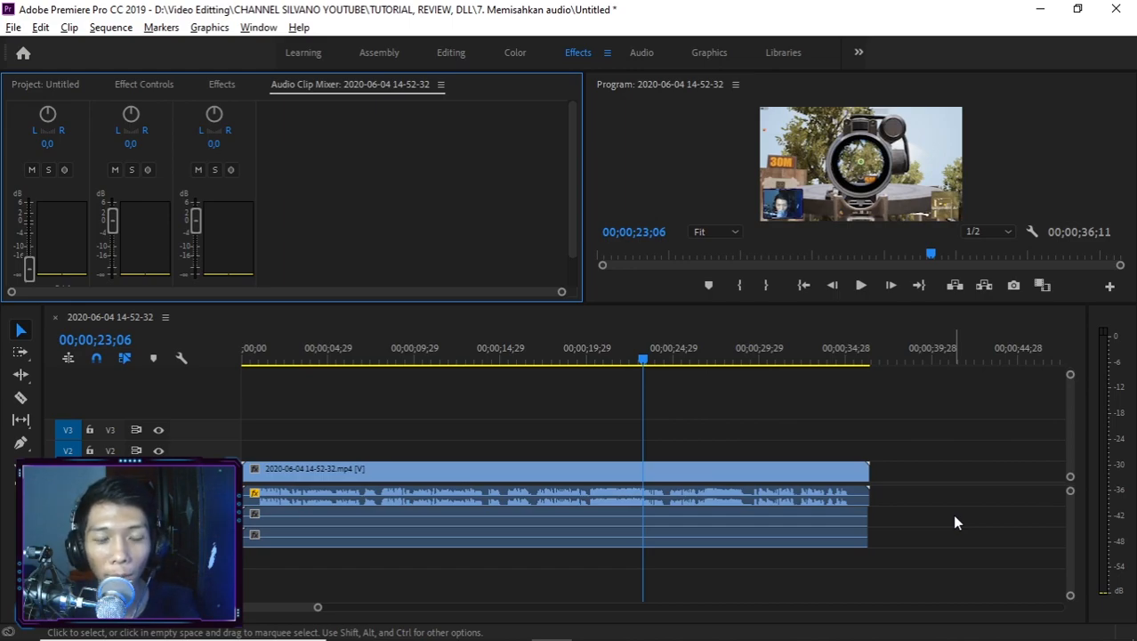
drag(568, 433, 520, 531)
key(Delete)
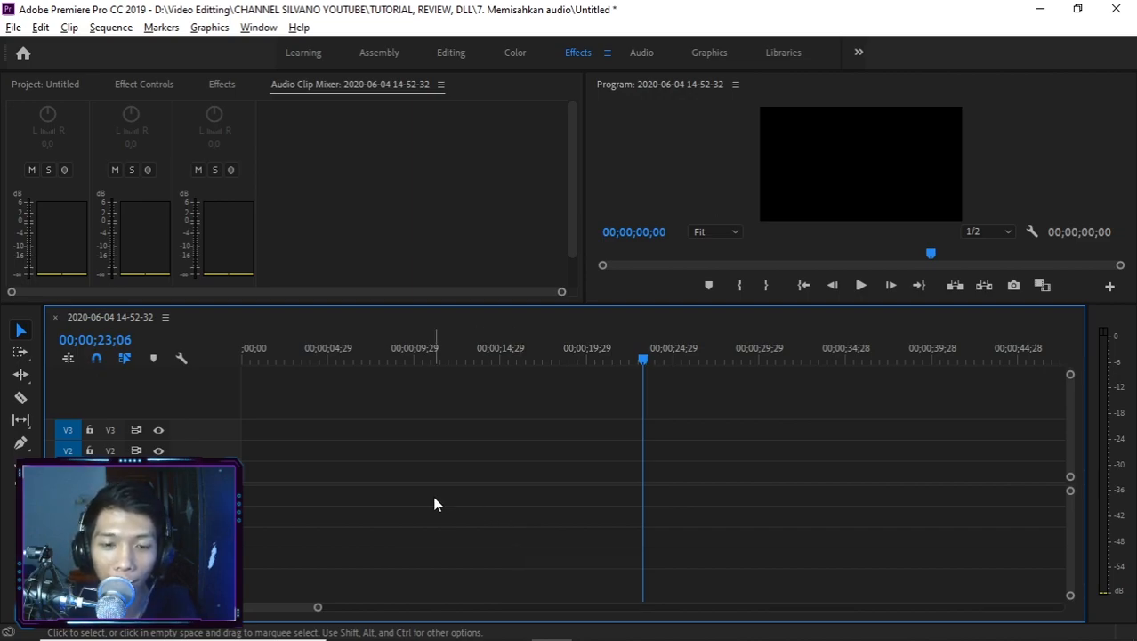
key(alt+Tab)
key(alt+Tab)
key(alt+Tab)
click(518, 409)
drag(623, 174, 294, 445)
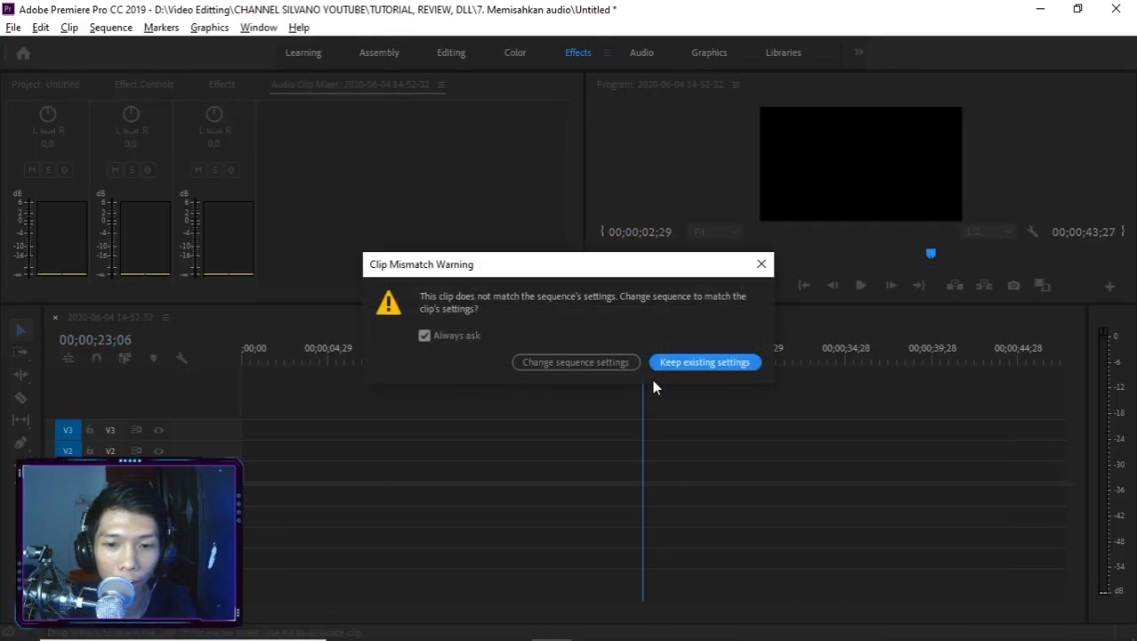
click(629, 361)
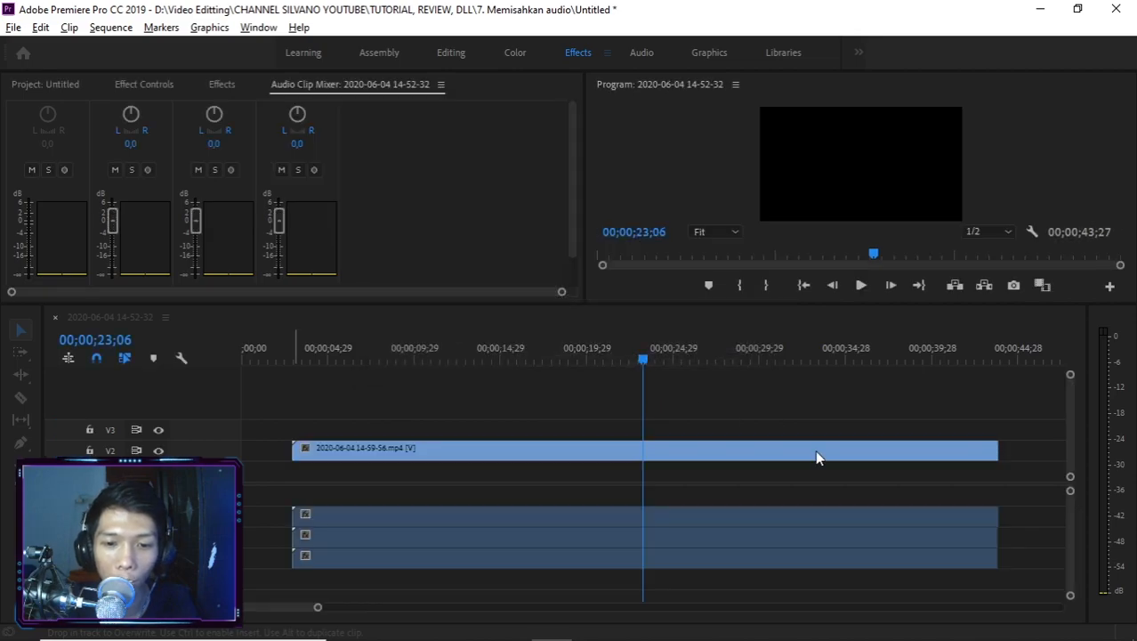
drag(614, 457, 534, 489)
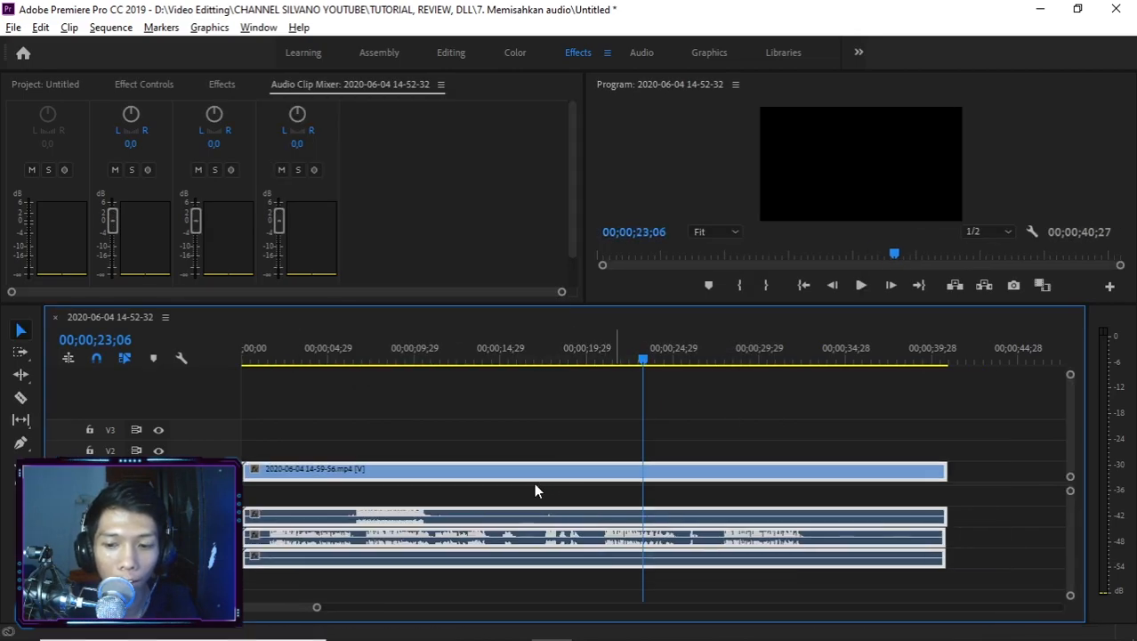
Unlink the new clip's audio from its video and move its three audio clips up one track, starting on the first audio track.
scroll(475, 514, up, 5)
scroll(475, 513, up, 2)
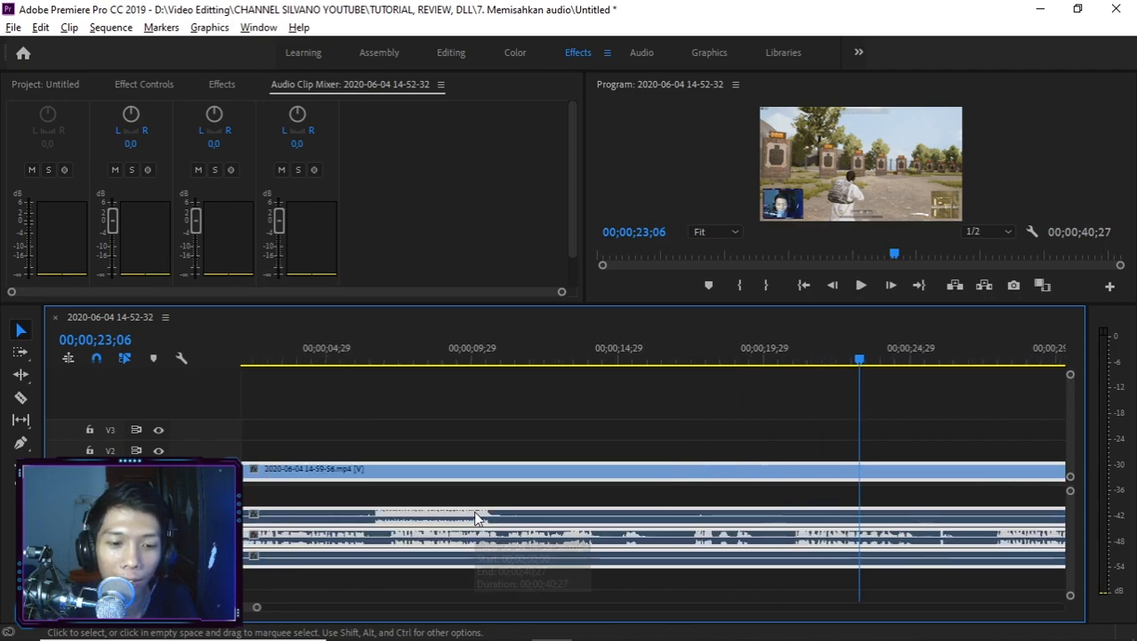
scroll(476, 513, down, 4)
scroll(476, 514, down, 2)
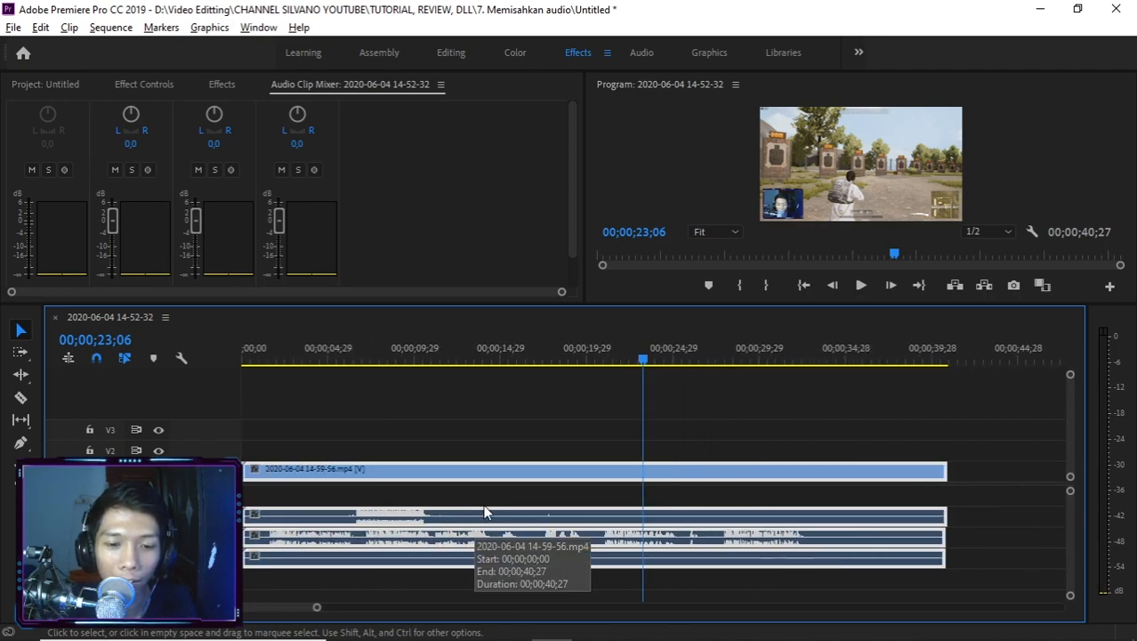
click(427, 514)
drag(984, 517, 915, 559)
drag(907, 518, 906, 502)
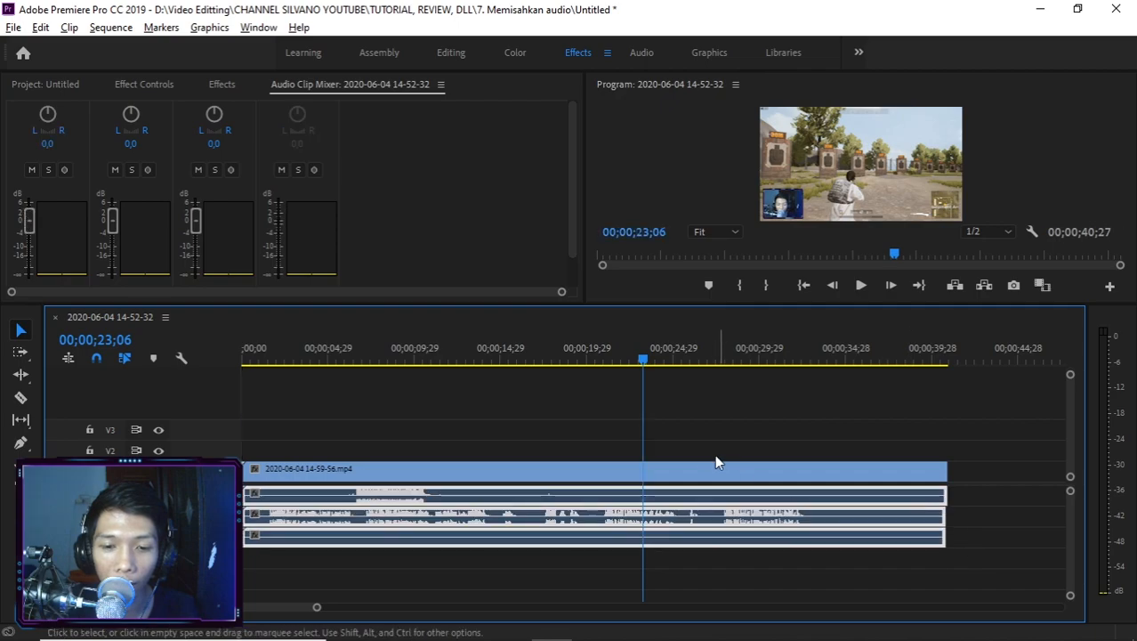
Select the game audio and microphone clips in turn, and play the sequence from about 7 seconds to compare their levels.
click(405, 497)
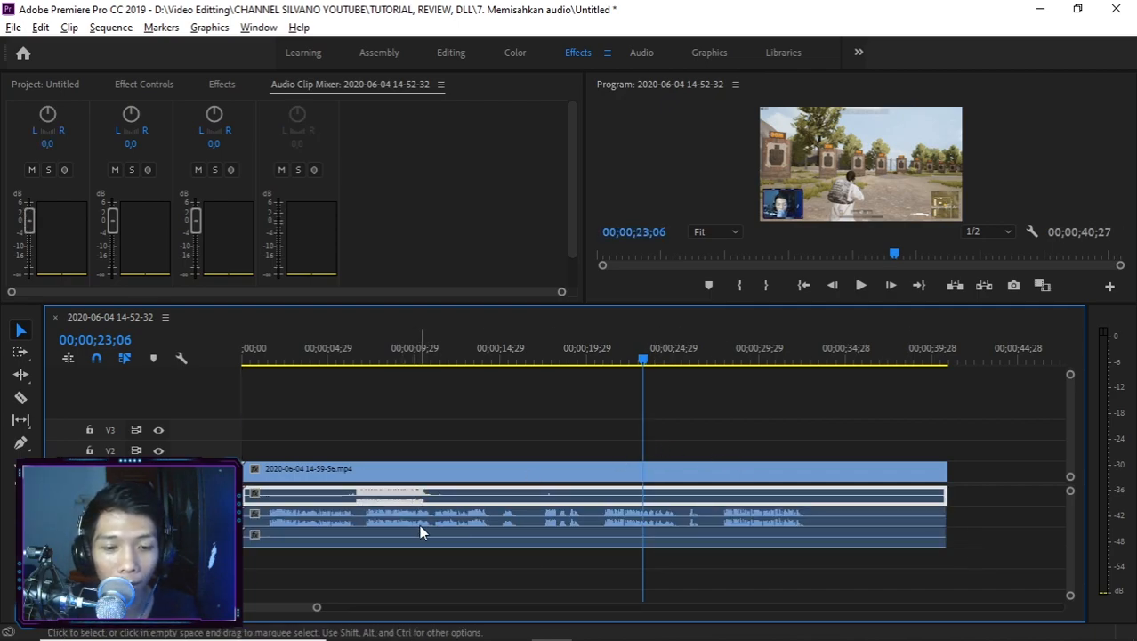
click(426, 526)
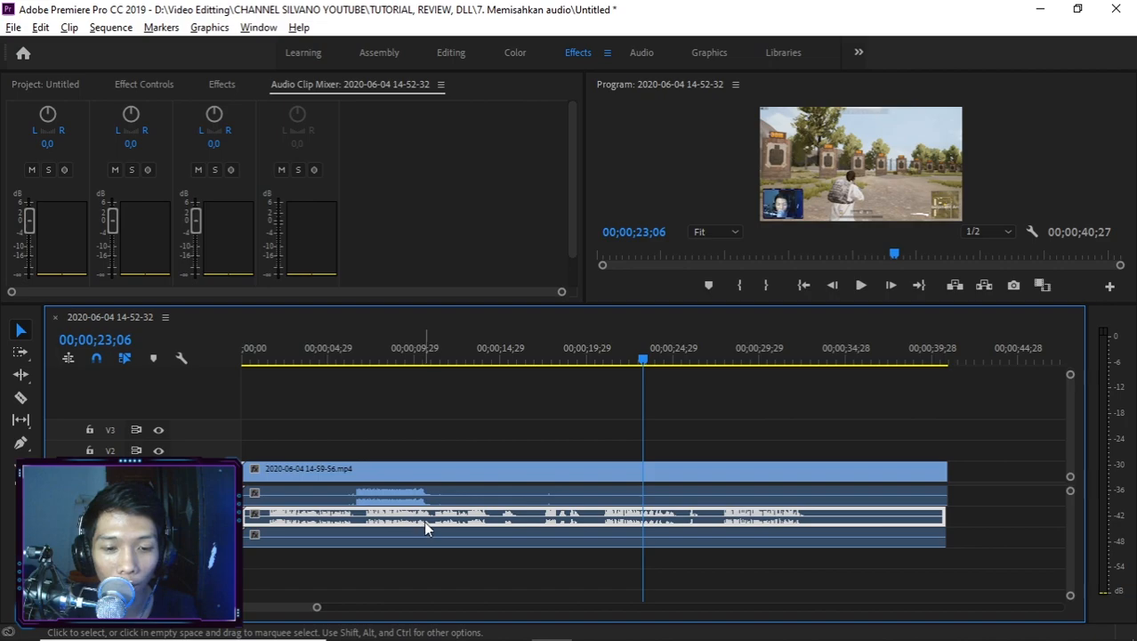
click(362, 360)
key(space)
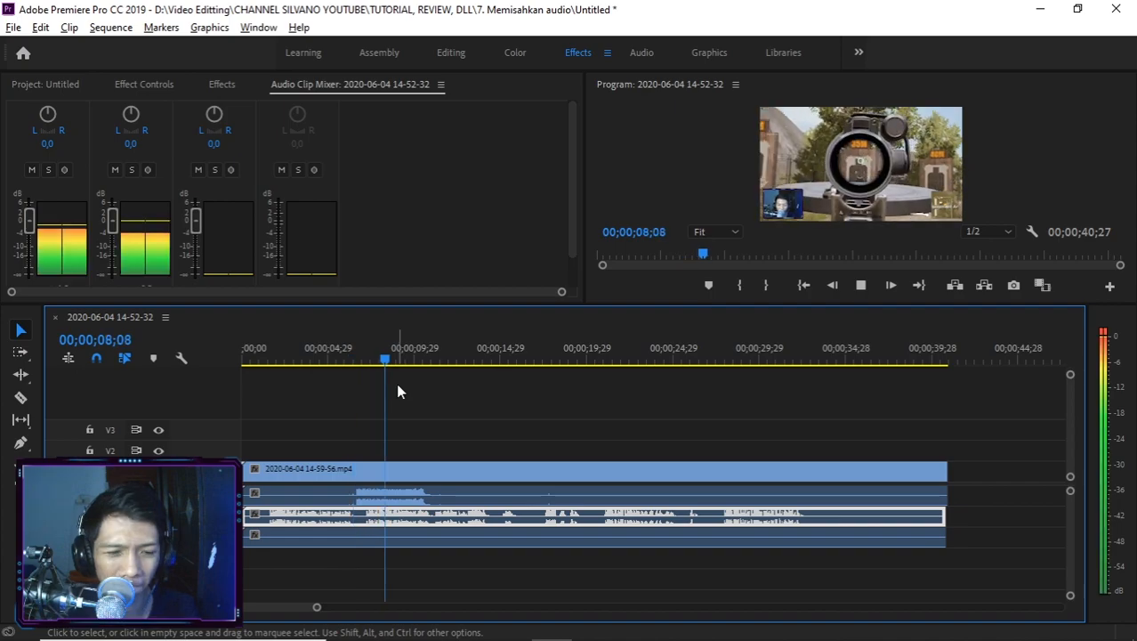
key(space)
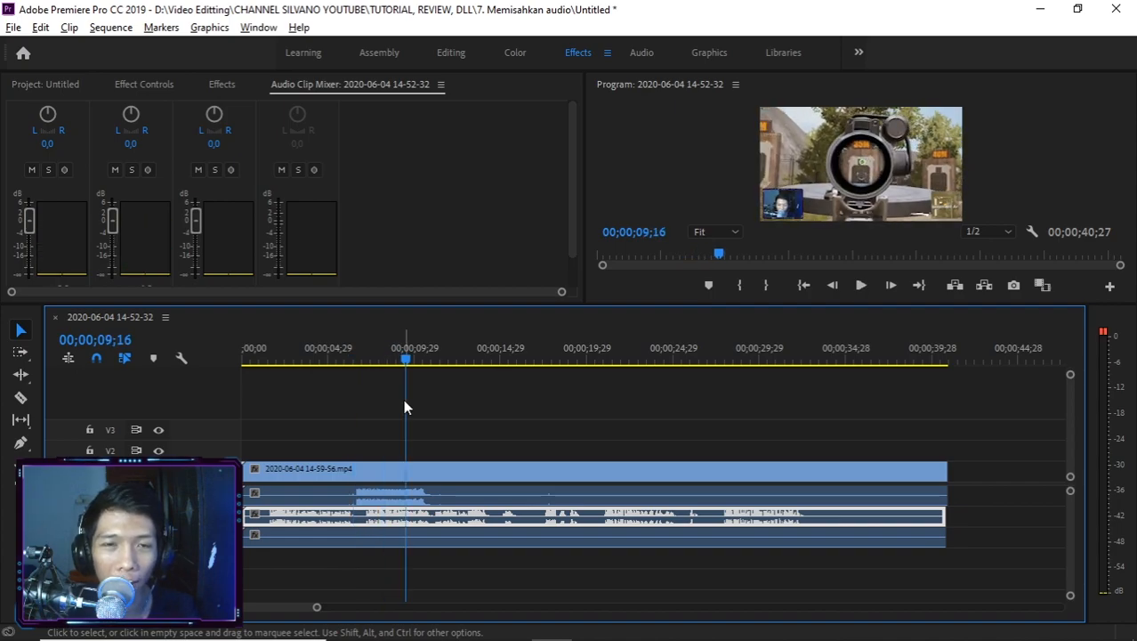
Lower the game audio's volume on the first track to about -16 dB while playing from 00;00;06;13.
click(353, 359)
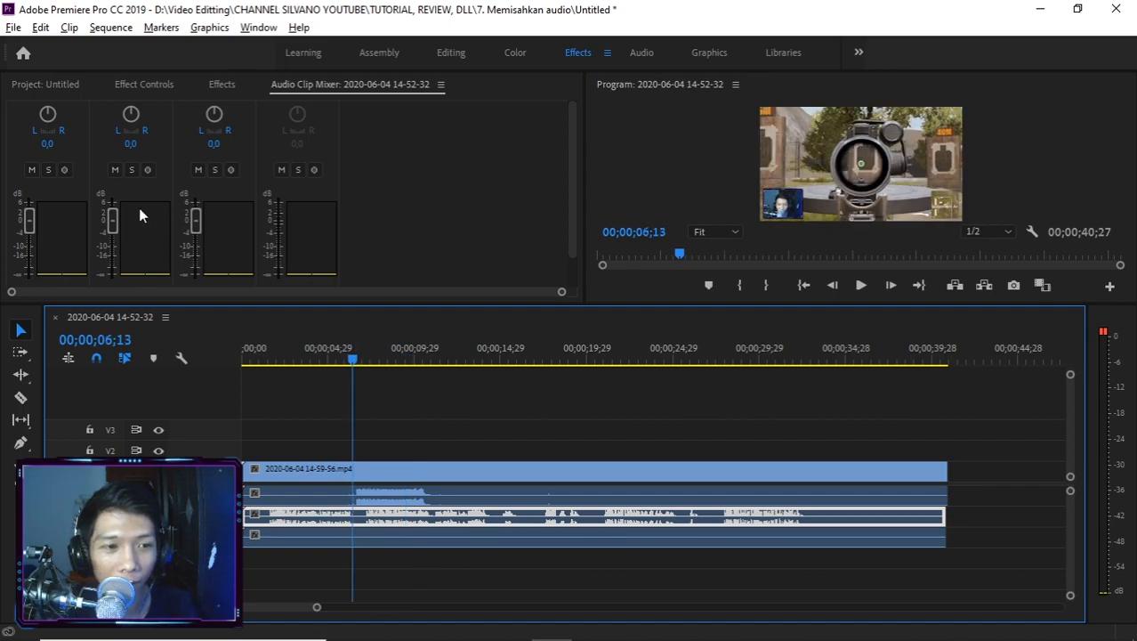
key(space)
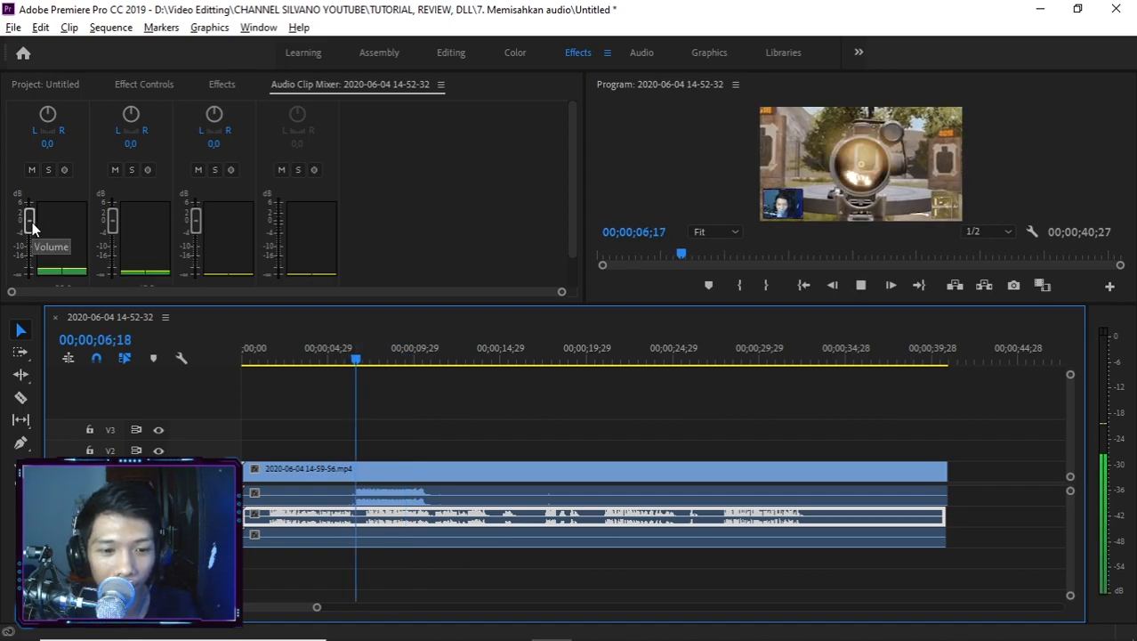
drag(32, 228, 36, 254)
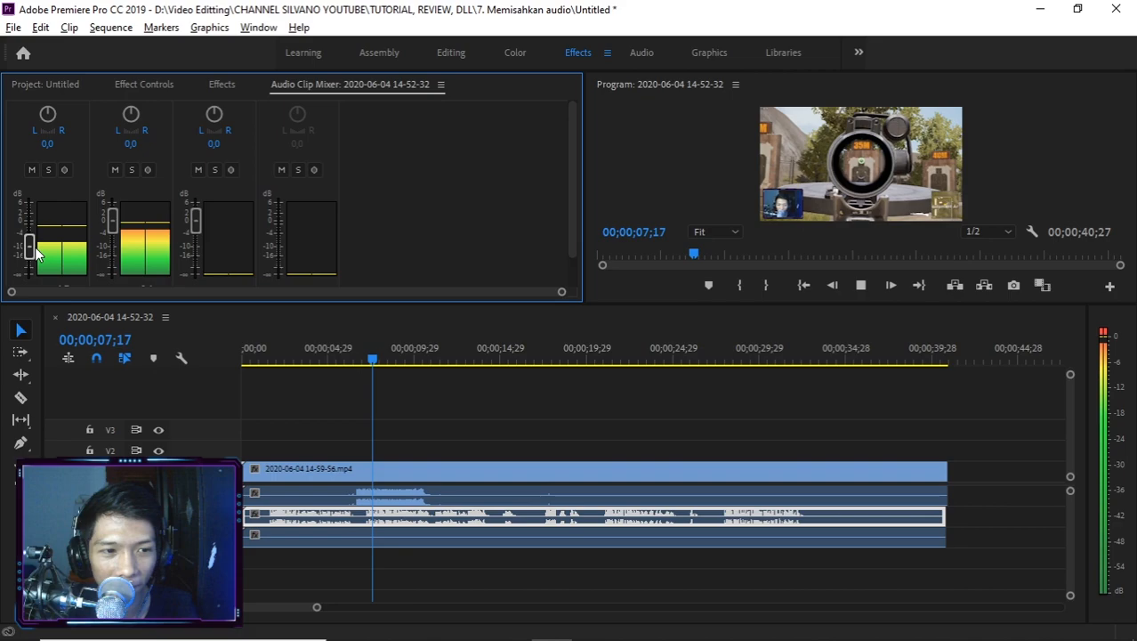
key(space)
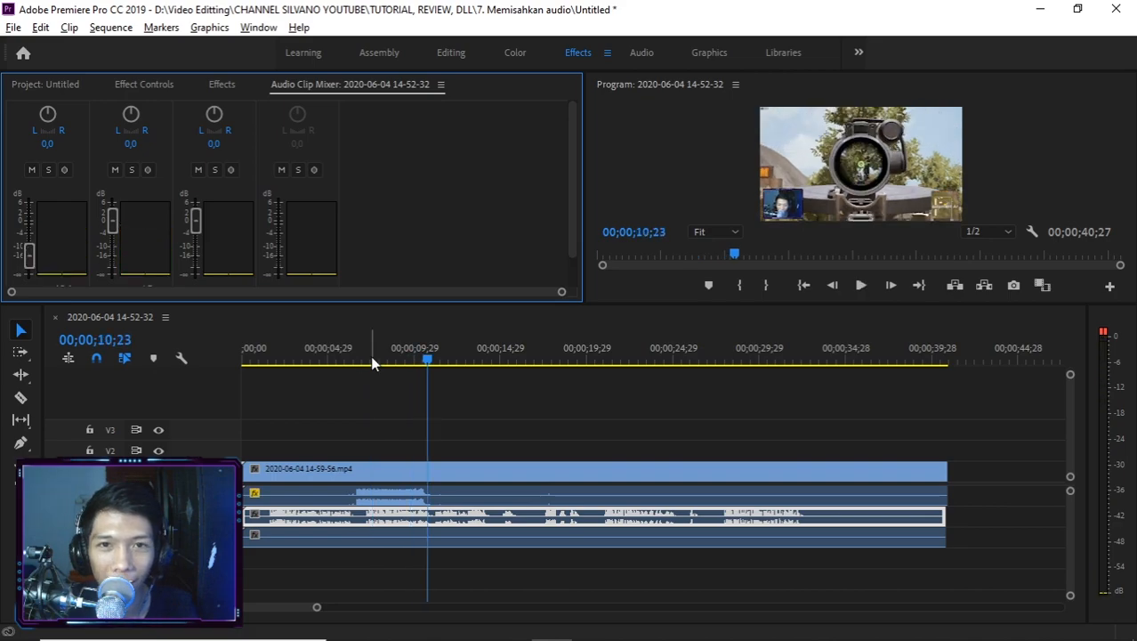